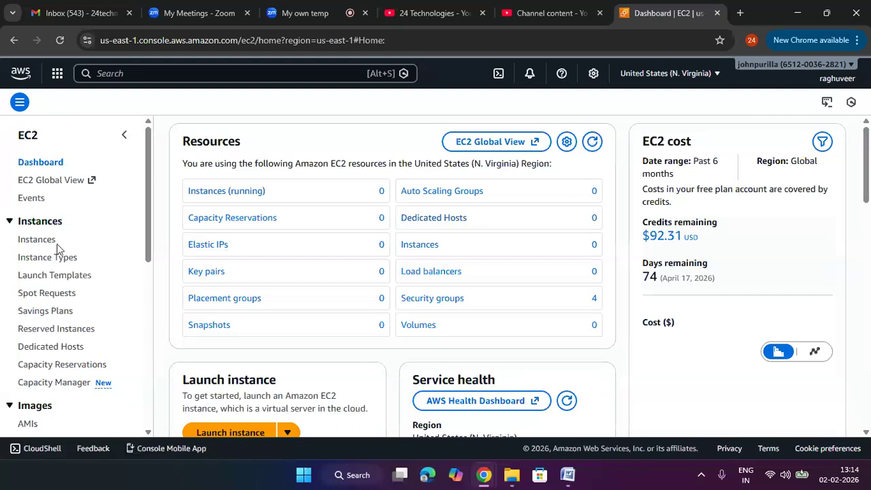
- Open the EC2 Placement Groups page and start a new placement group
scroll(35, 184, down, 1)
scroll(35, 306, down, 1)
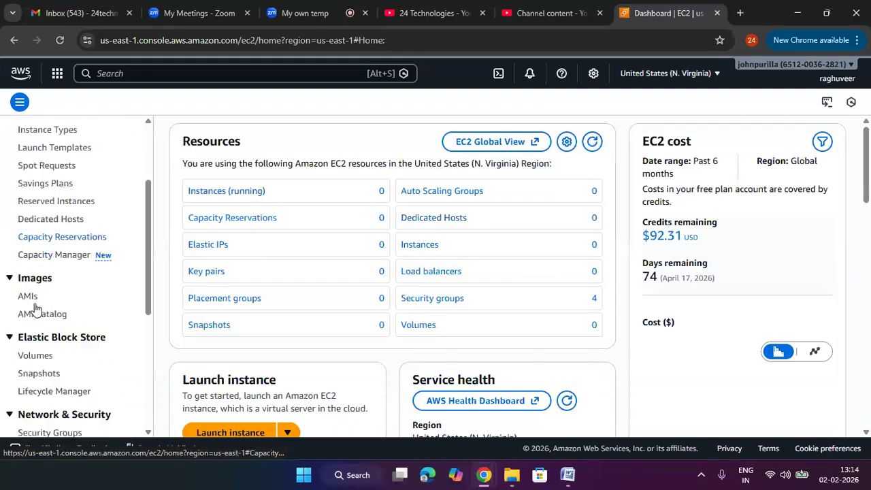
scroll(49, 355, down, 2)
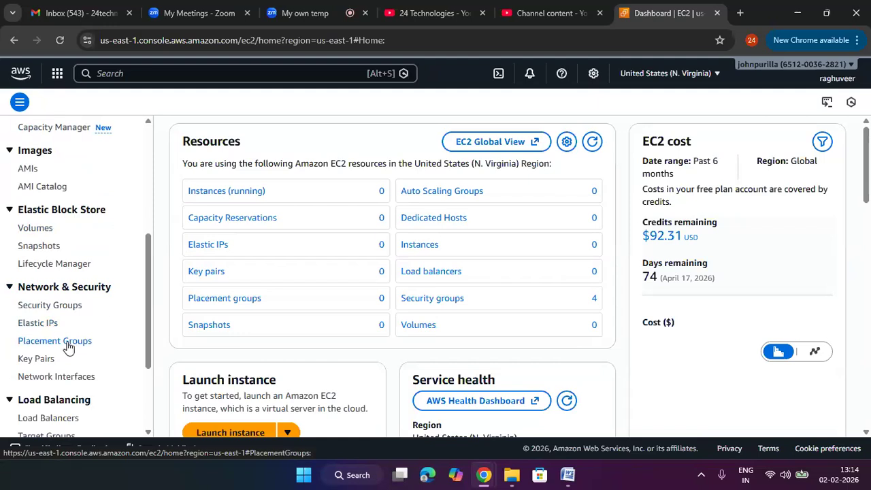
click(68, 346)
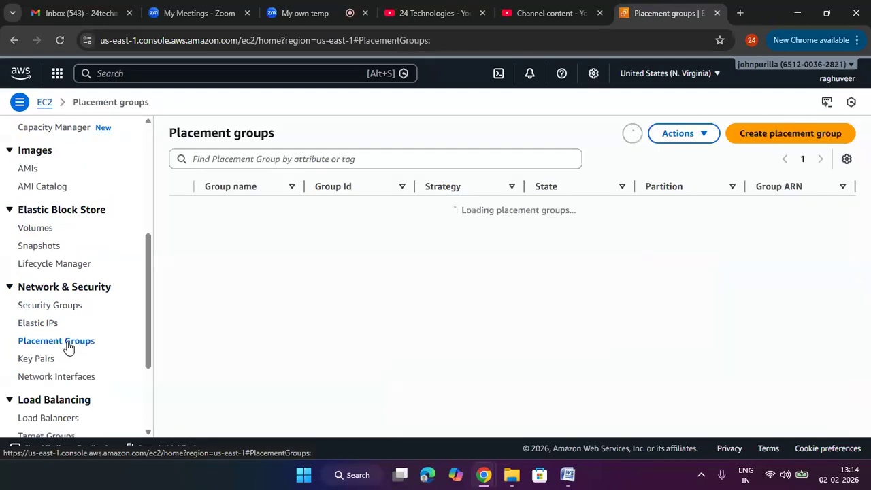
click(773, 140)
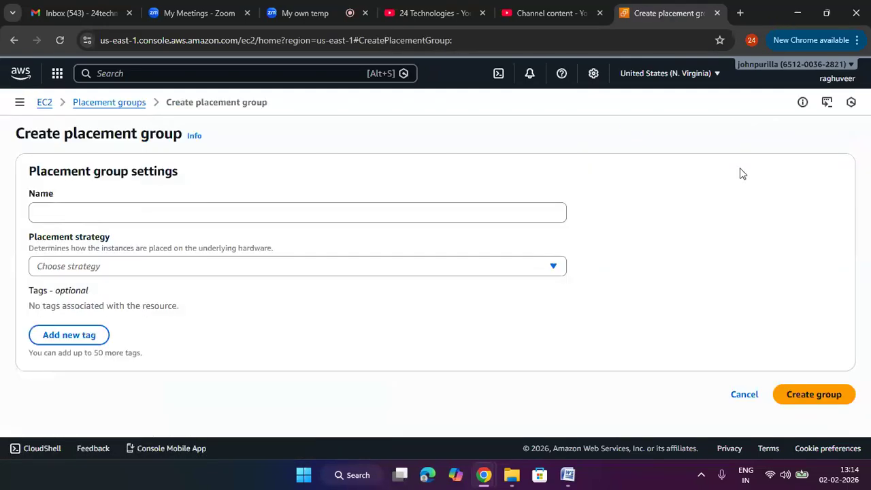
- Create the placement group with the name cluter-test and the Cluster placement strategy
click(369, 218)
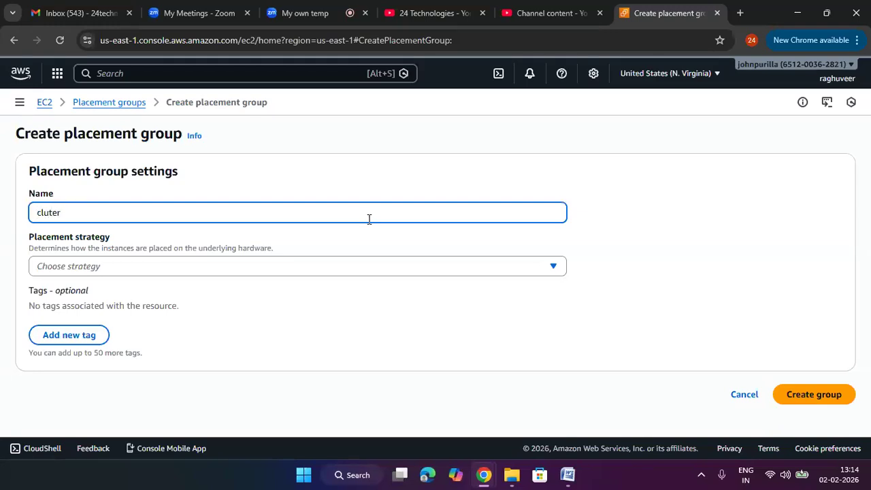
click(411, 265)
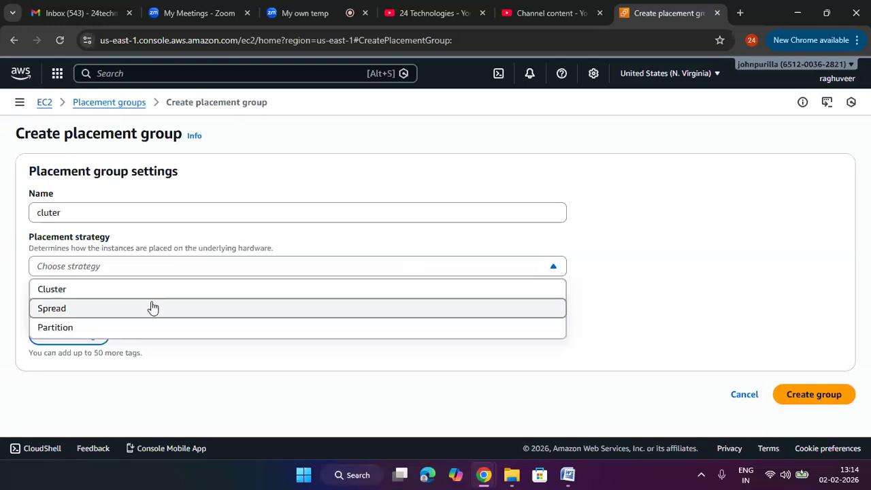
click(123, 210)
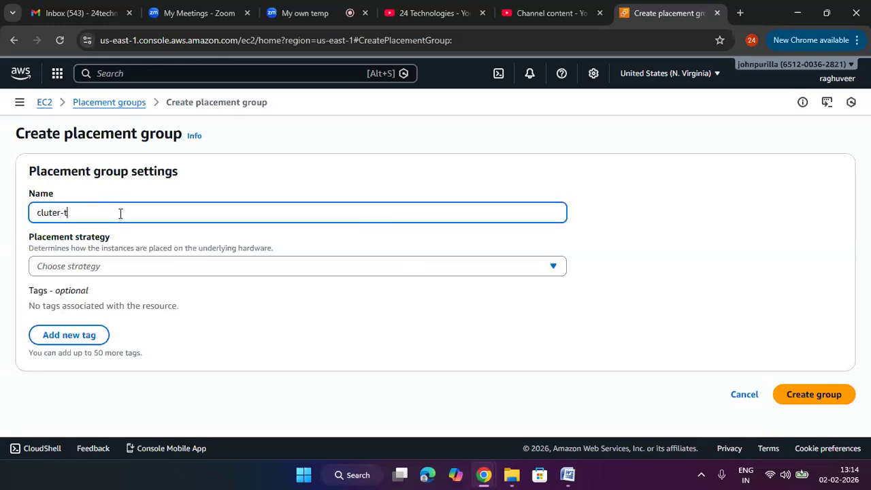
click(151, 272)
click(136, 290)
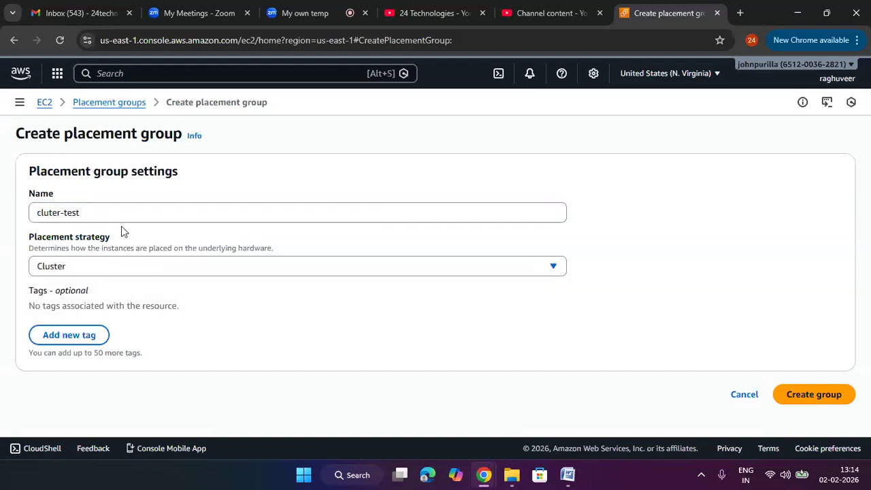
click(842, 401)
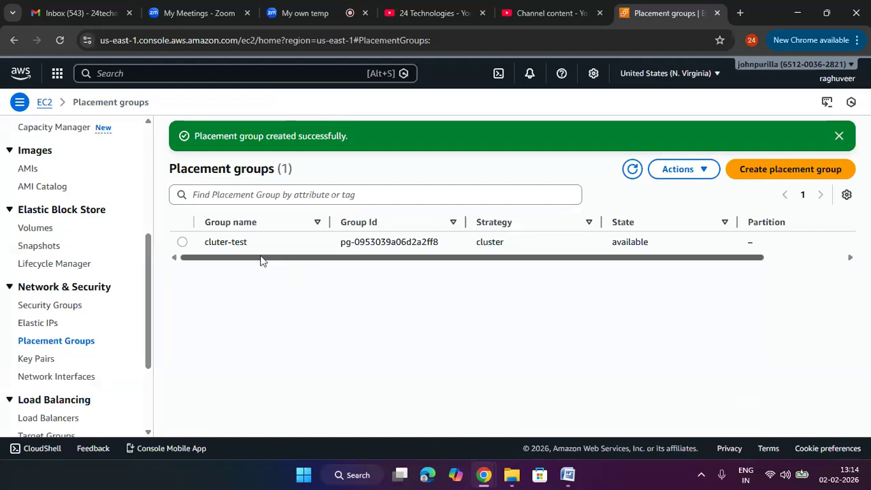
- Start another placement group, name it spread-test and set its placement strategy to Spread
click(734, 174)
click(246, 212)
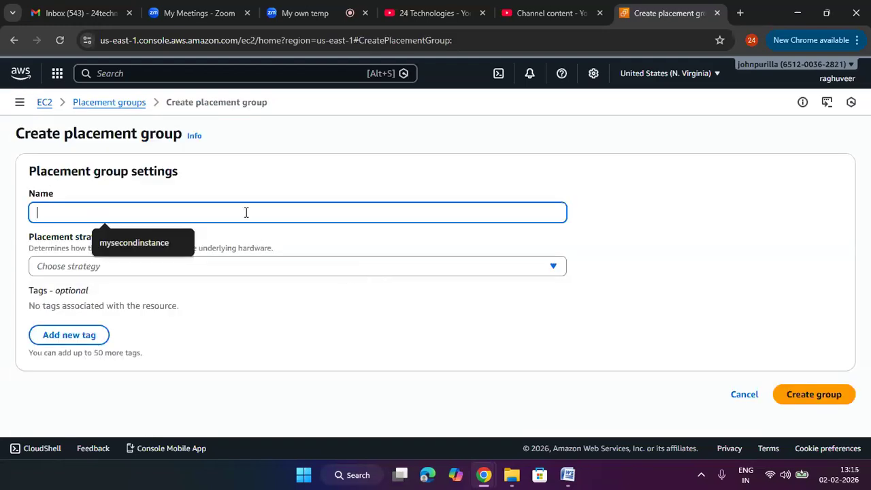
text(spread)
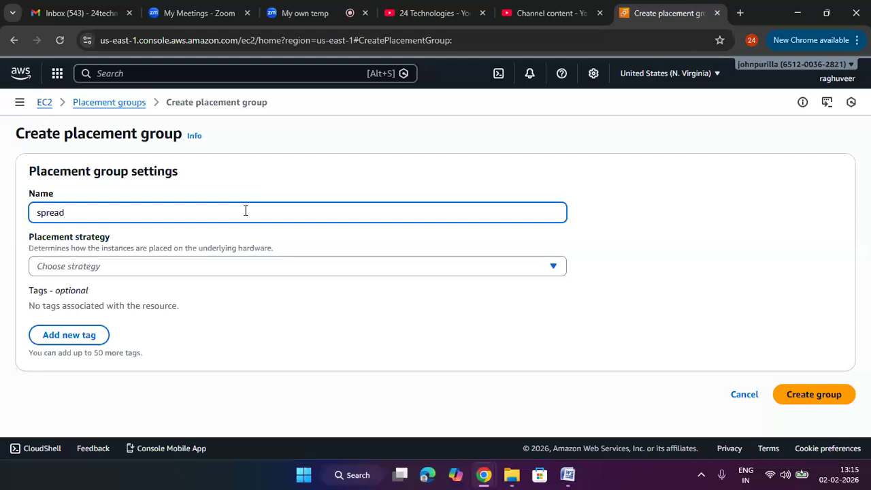
click(204, 264)
click(176, 304)
click(139, 216)
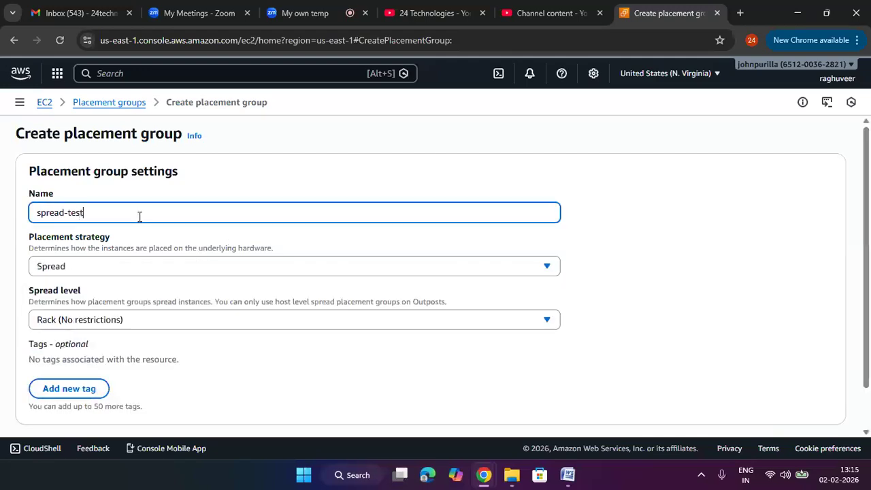
click(461, 199)
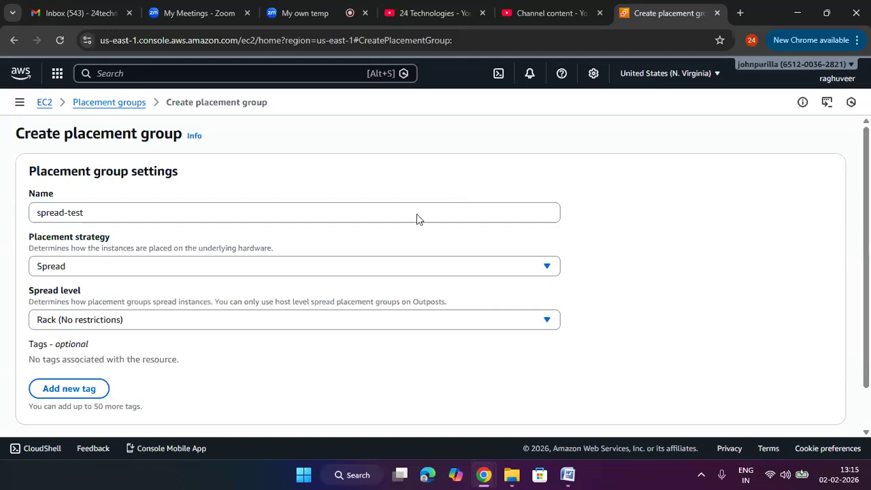
- Choose Rack (No restrictions) as the spread level and create the group
click(109, 317)
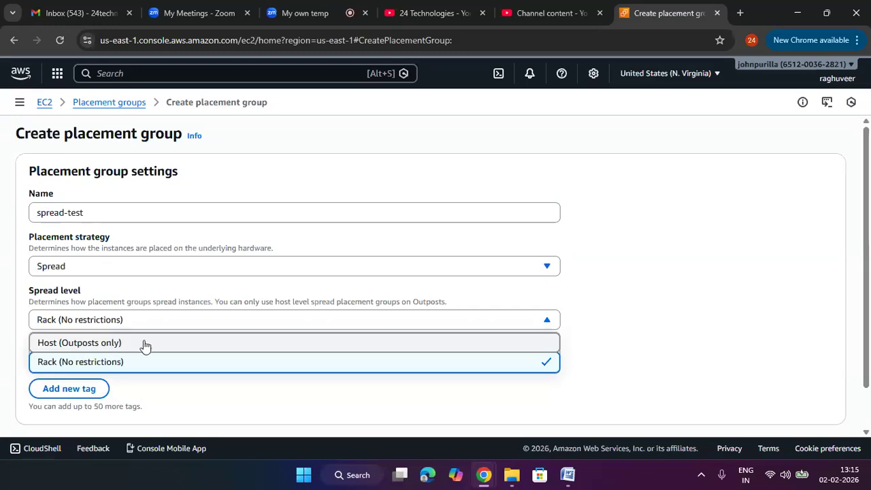
click(110, 360)
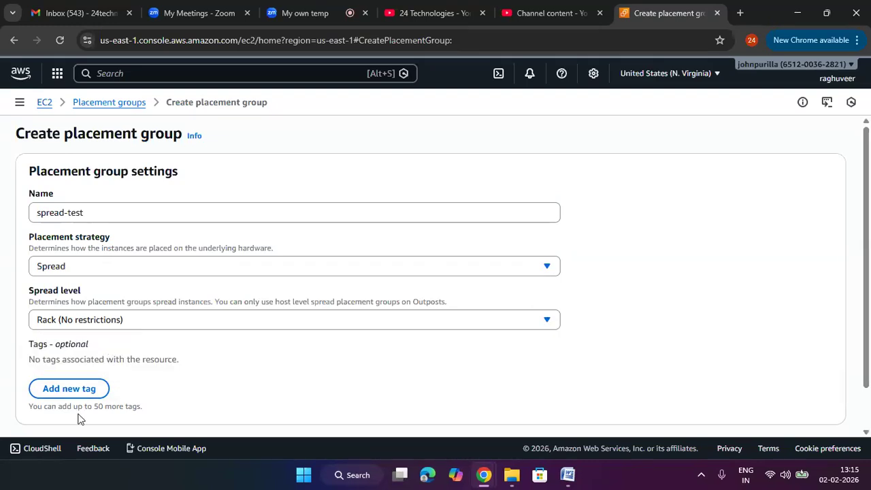
scroll(486, 319, down, 2)
click(808, 407)
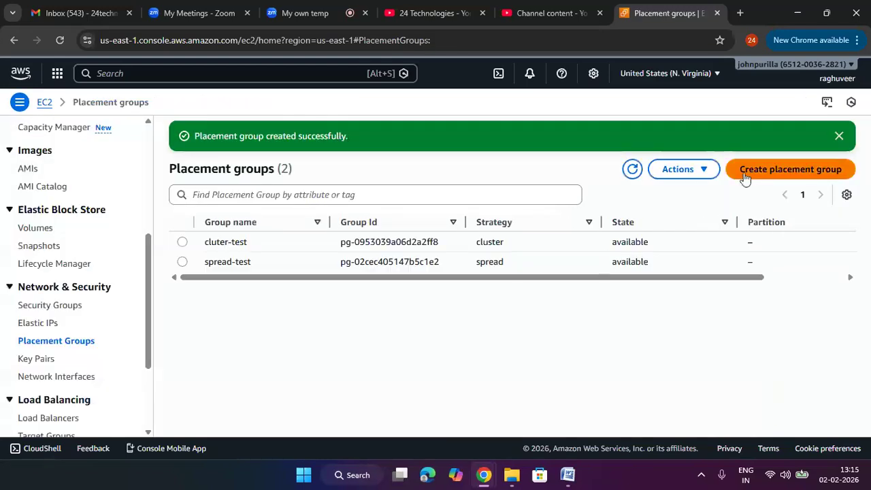
- Create a third placement group named partition-test with the Partition strategy and 3 partitions
click(790, 169)
click(256, 217)
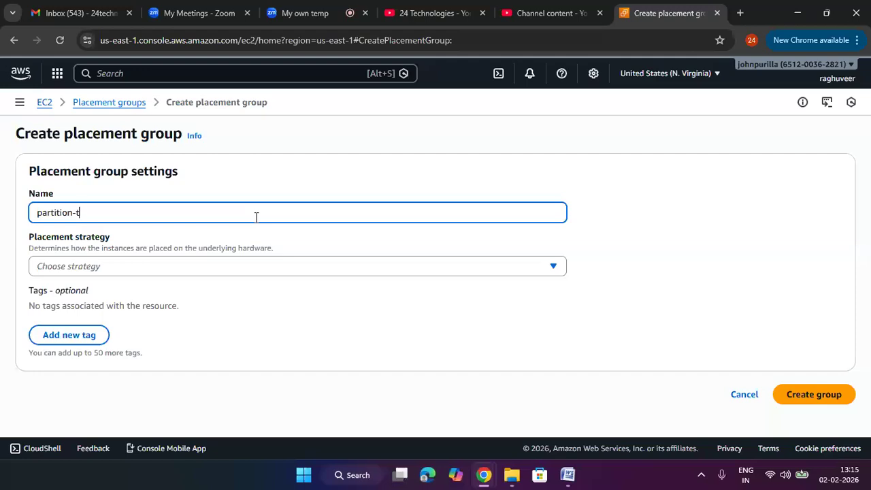
click(212, 269)
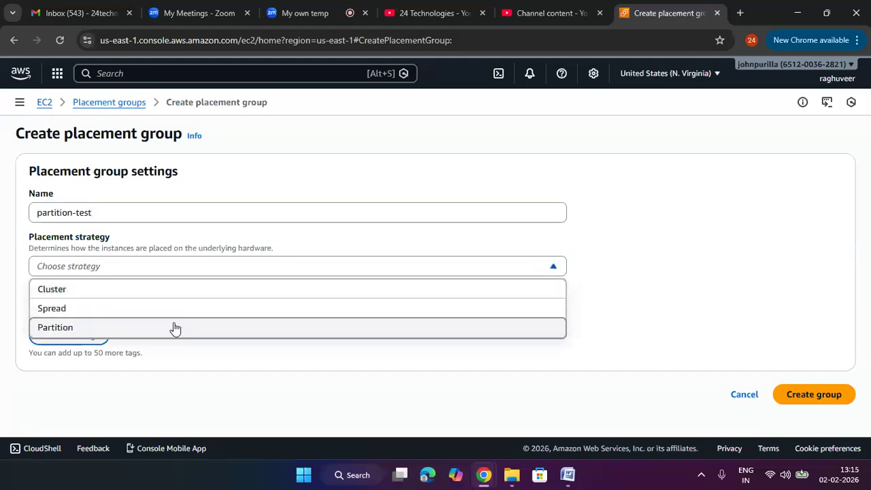
click(172, 328)
scroll(94, 275, down, 1)
click(93, 275)
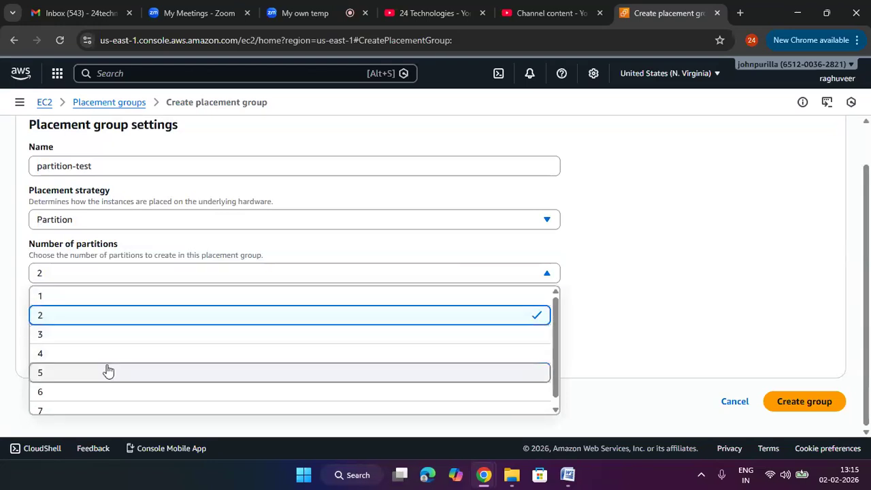
scroll(151, 393, down, 1)
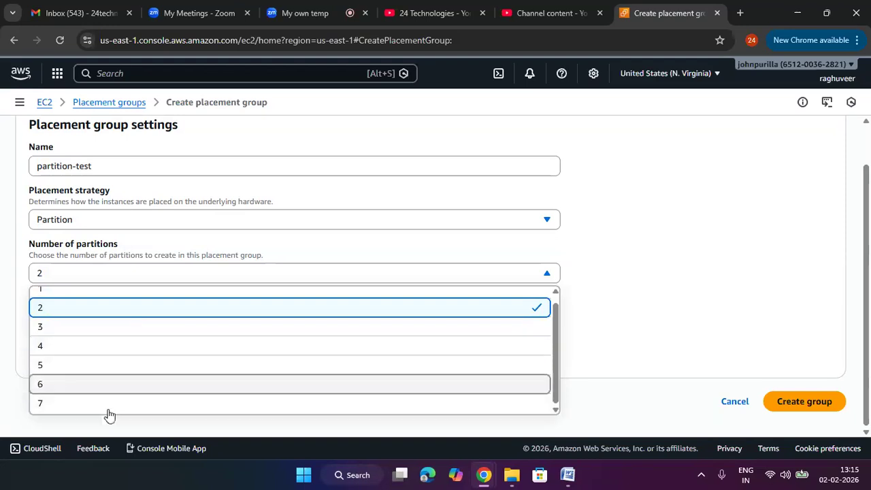
click(112, 332)
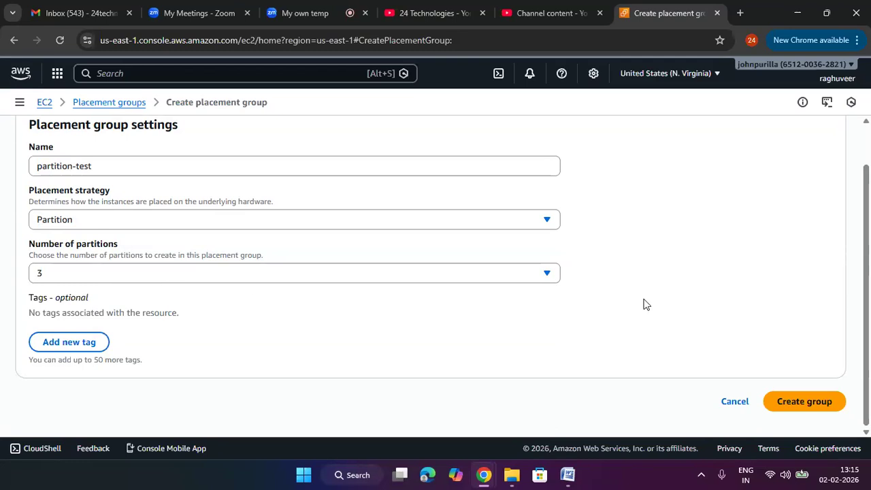
click(820, 408)
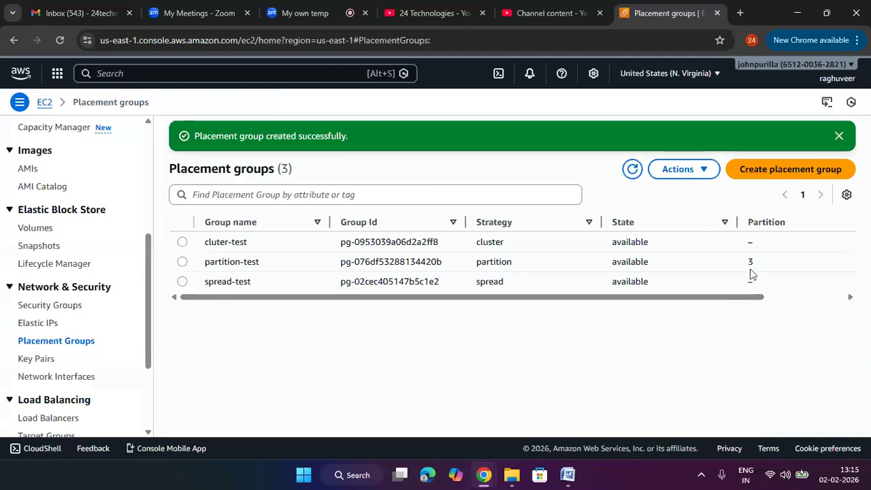
- Go to the EC2 Instances page and start launching a new instance
double_click(751, 263)
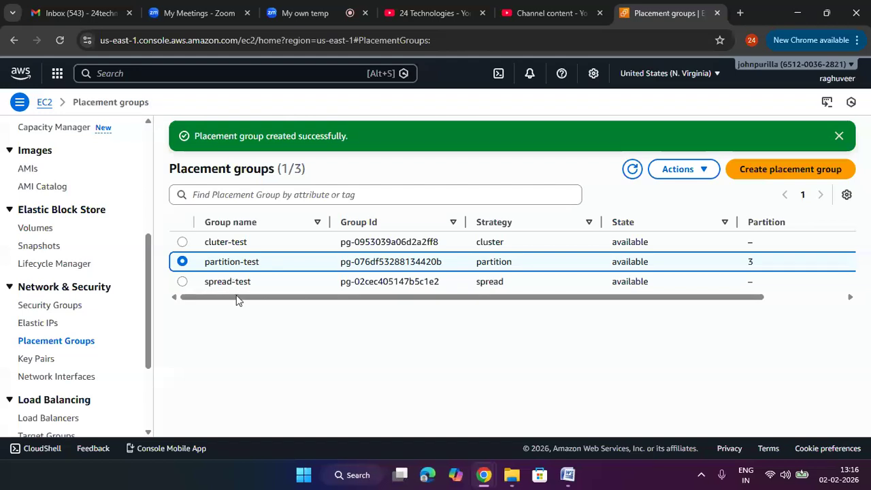
scroll(68, 346, down, 1)
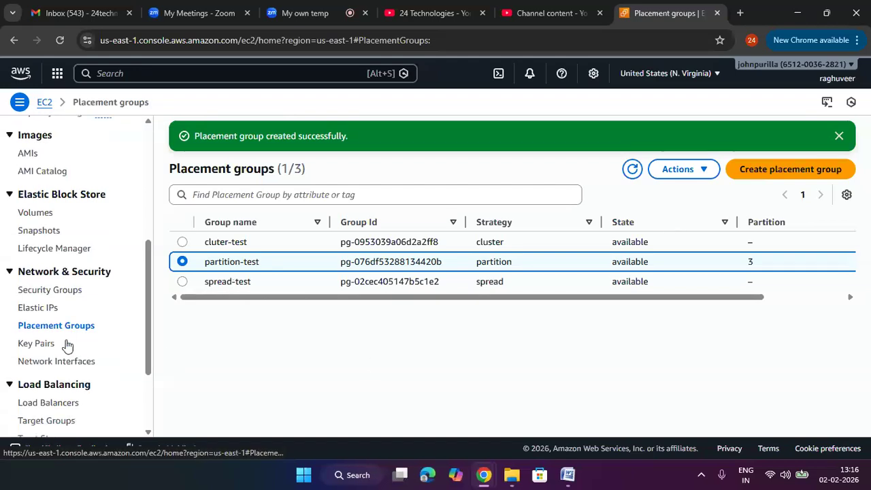
scroll(81, 315, up, 3)
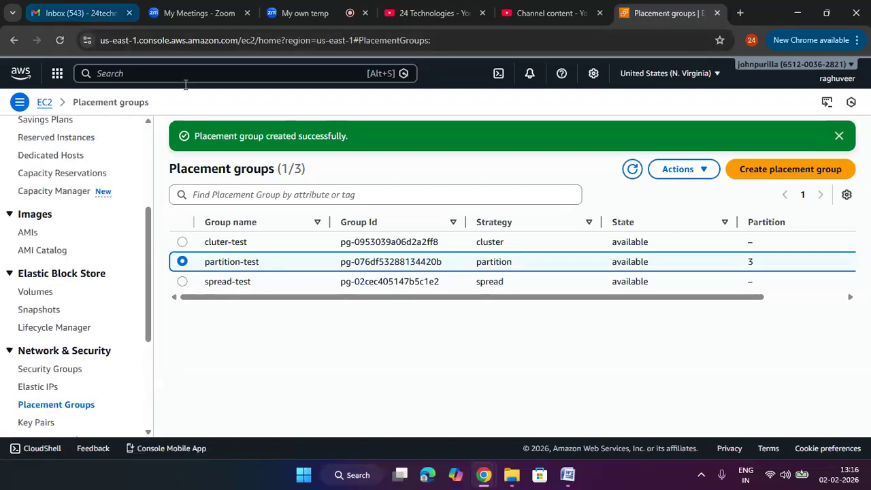
scroll(64, 281, up, 3)
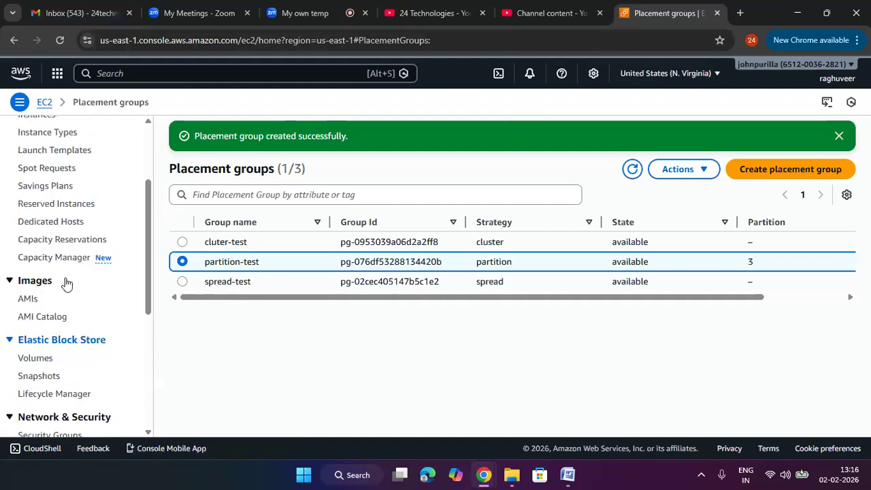
click(39, 240)
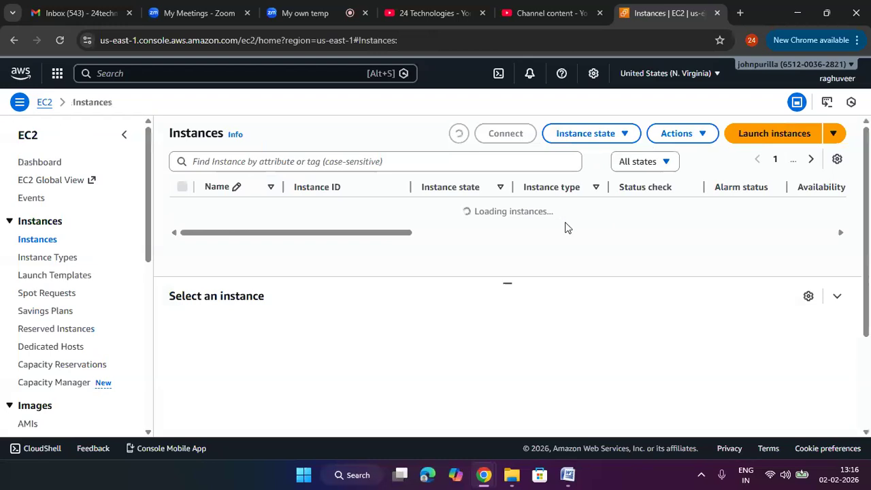
click(507, 248)
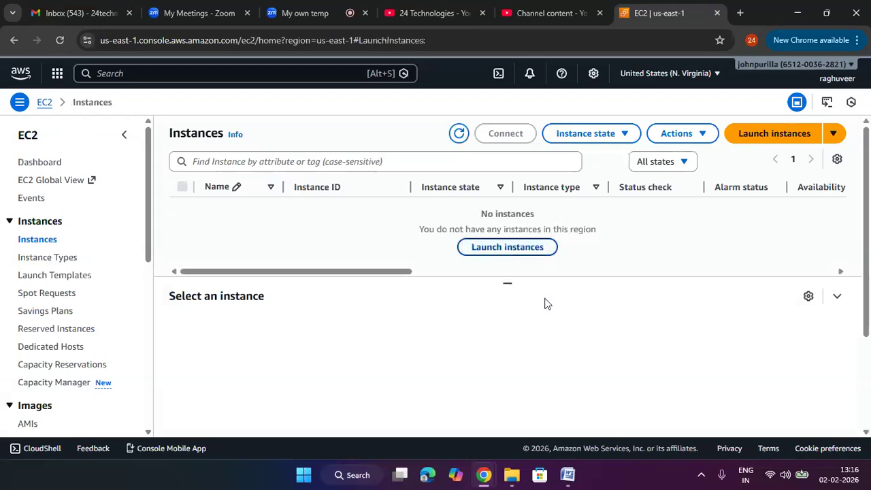
- Name the new instance mytestec2
click(332, 301)
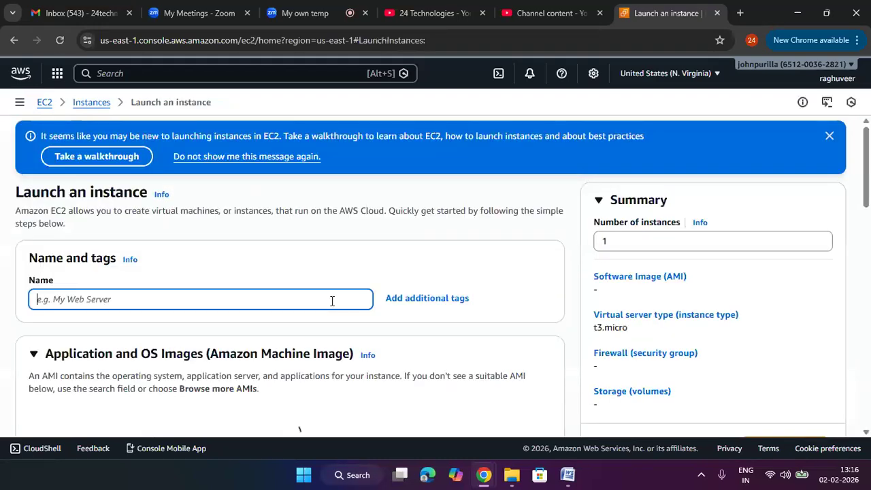
text(stest)
key(BackSpace)
key(BackSpace)
key(BackSpace)
key(BackSpace)
key(BackSpace)
text(my)
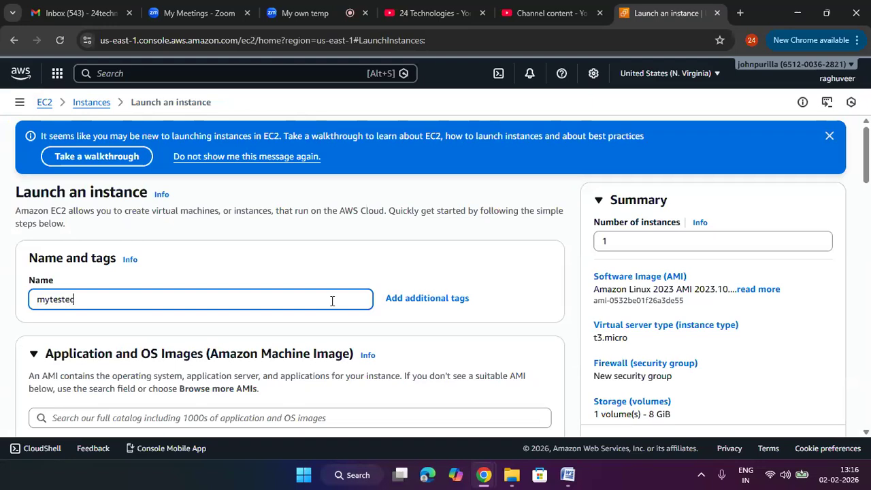
click(436, 263)
- Set the instance's key pair option to Proceed without a key pair (Not recommended)
scroll(436, 263, down, 7)
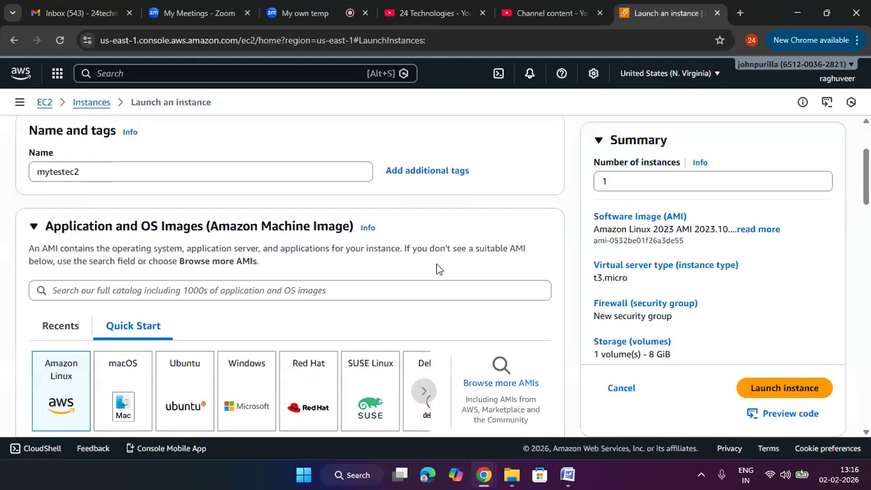
scroll(436, 263, down, 6)
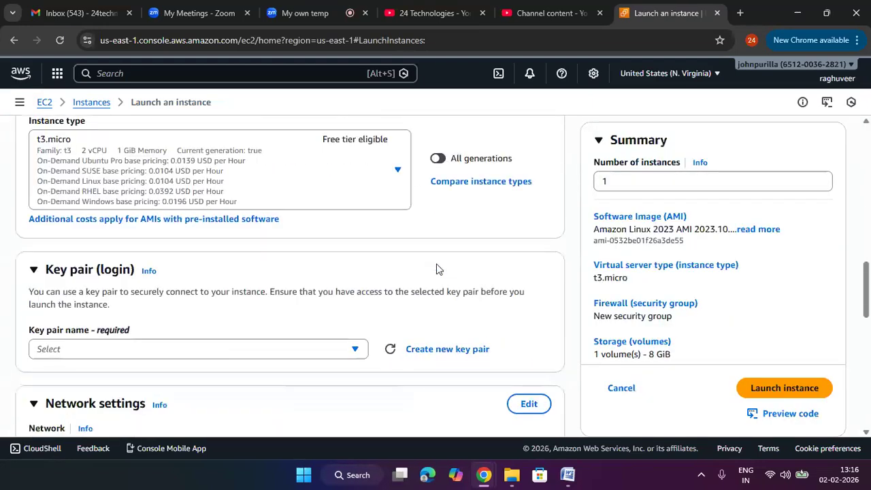
click(202, 225)
click(182, 275)
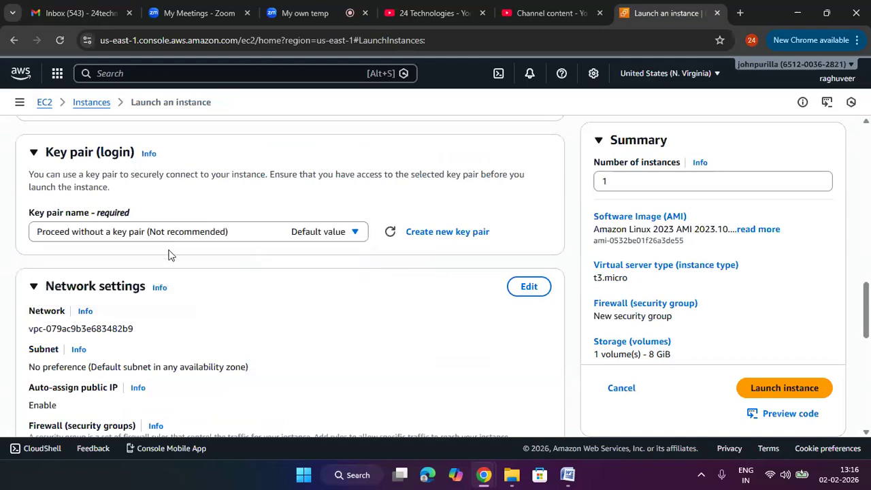
- Expand the Advanced details section of the instance launch form
scroll(284, 322, down, 10)
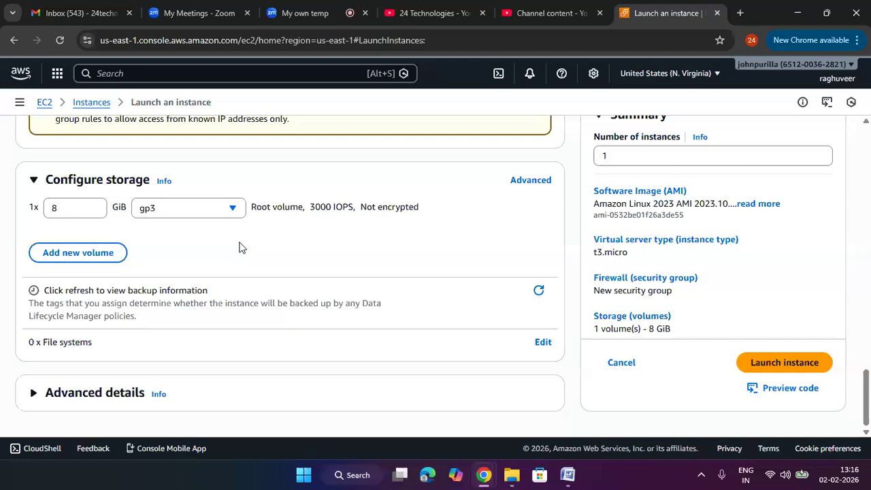
scroll(231, 256, up, 15)
scroll(231, 256, down, 5)
scroll(232, 257, down, 10)
click(121, 401)
scroll(246, 337, down, 5)
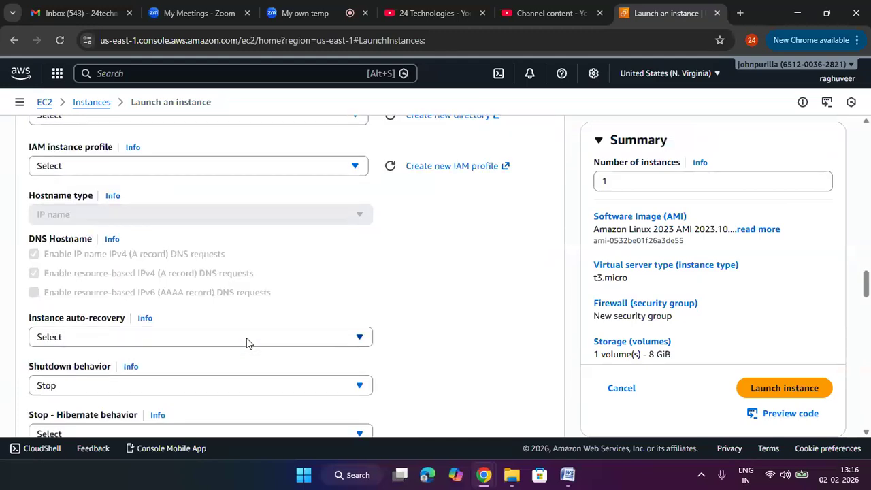
scroll(305, 260, down, 2)
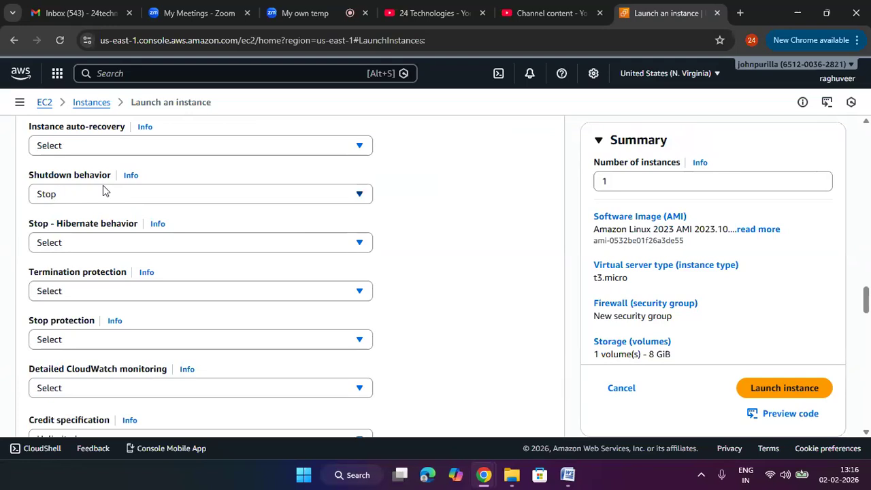
- Check the available Shutdown behavior options and look through the advanced settings down to Placement group
click(103, 198)
click(422, 200)
scroll(72, 278, down, 1)
scroll(122, 283, down, 1)
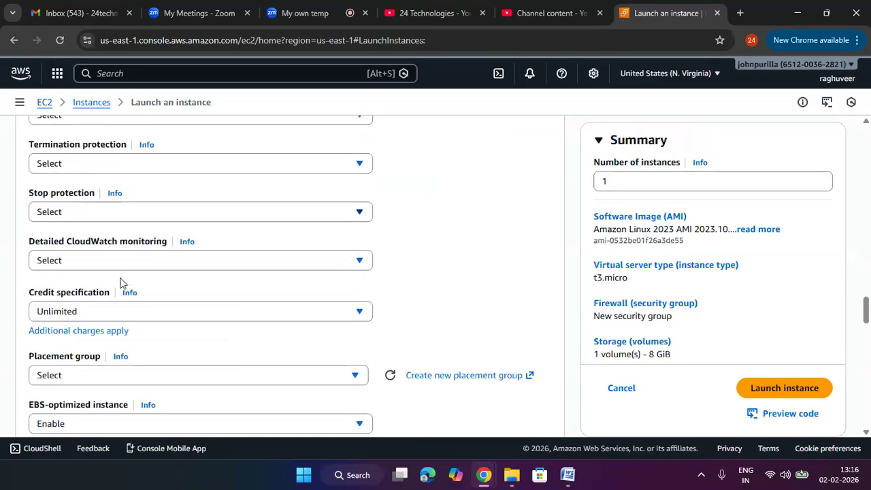
scroll(107, 281, down, 2)
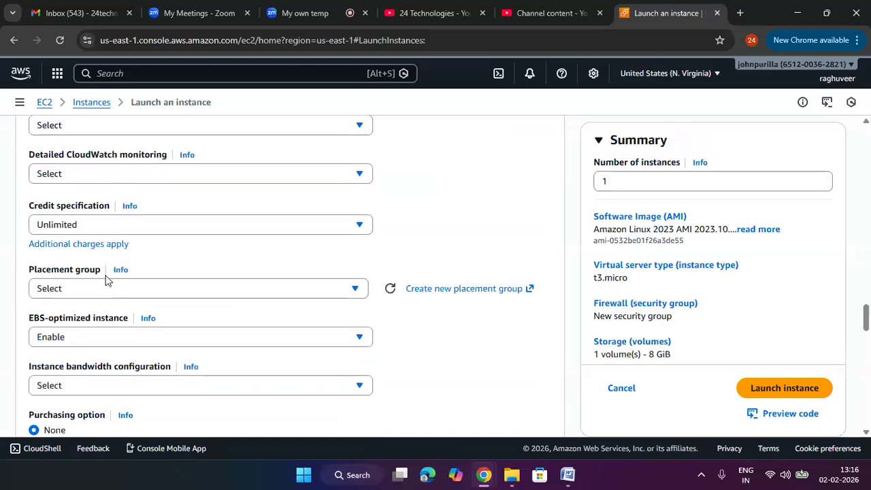
scroll(106, 279, down, 1)
- Set the instance's placement group to cluter-test
click(103, 248)
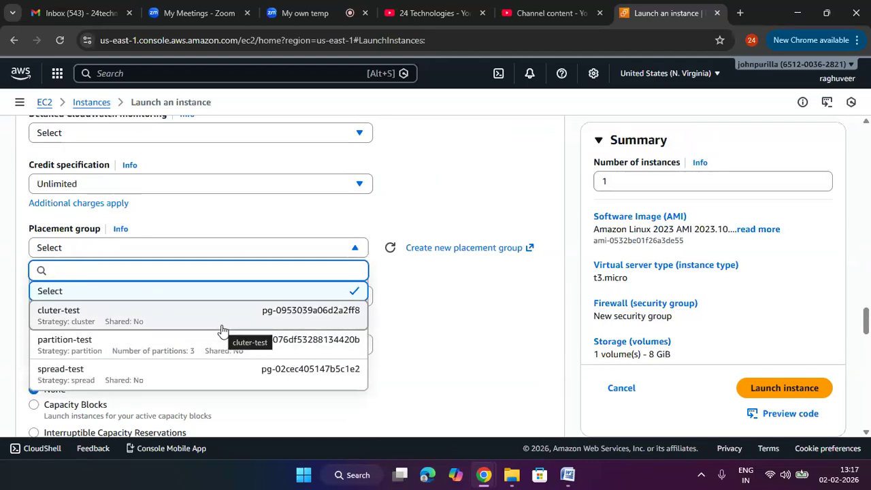
click(472, 311)
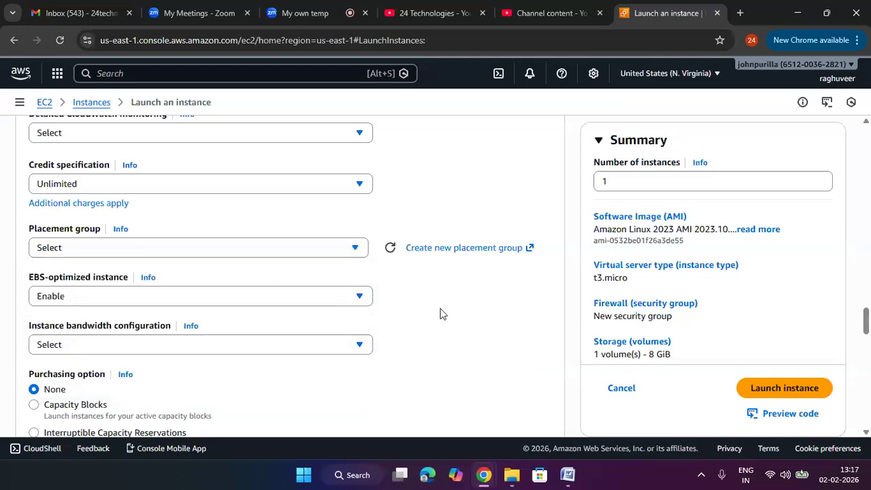
click(203, 255)
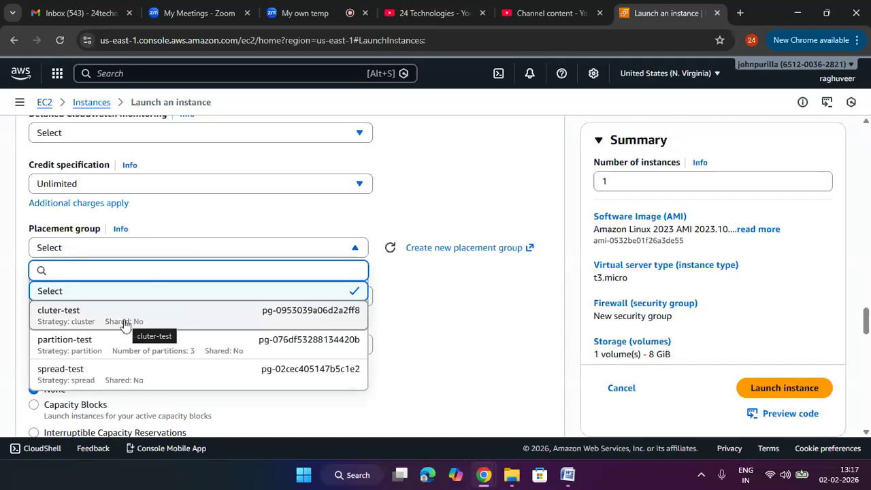
click(126, 324)
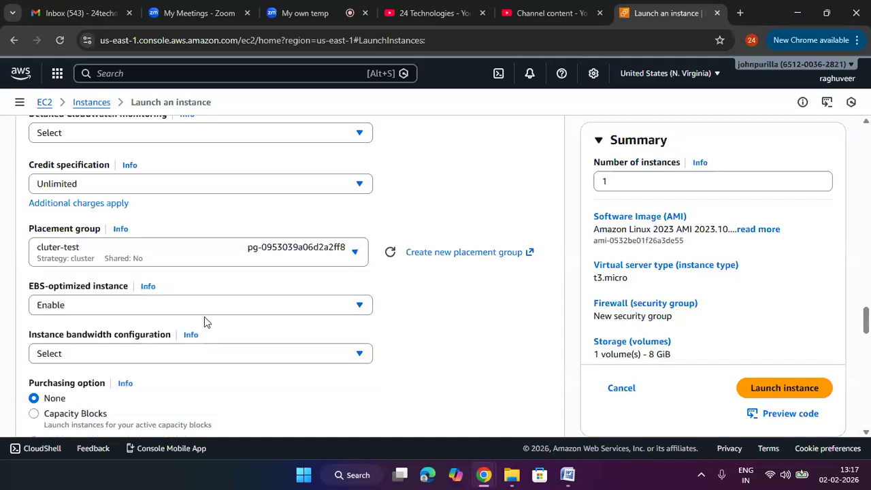
- Set the instance's placement group to partition-test and launch the instance
click(169, 263)
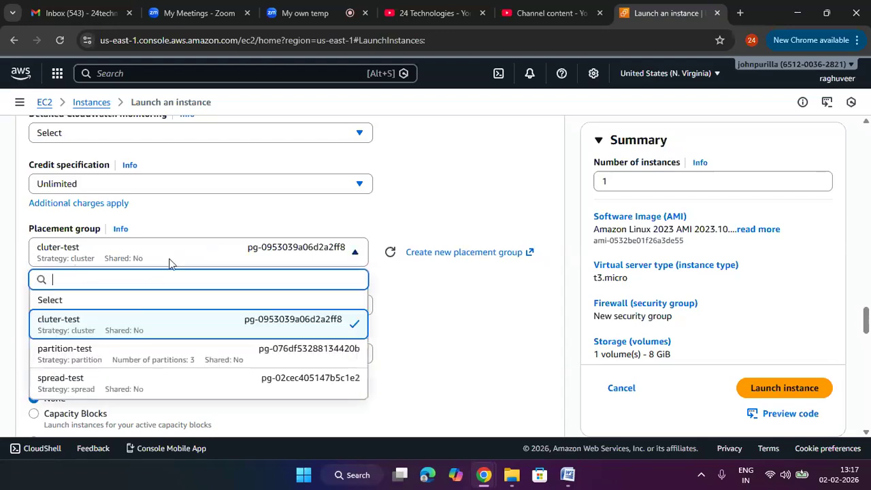
click(150, 361)
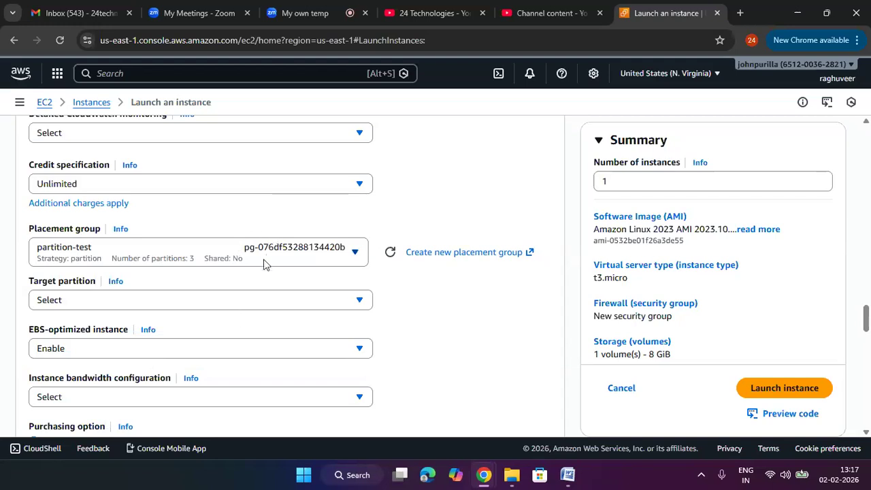
scroll(418, 326, down, 15)
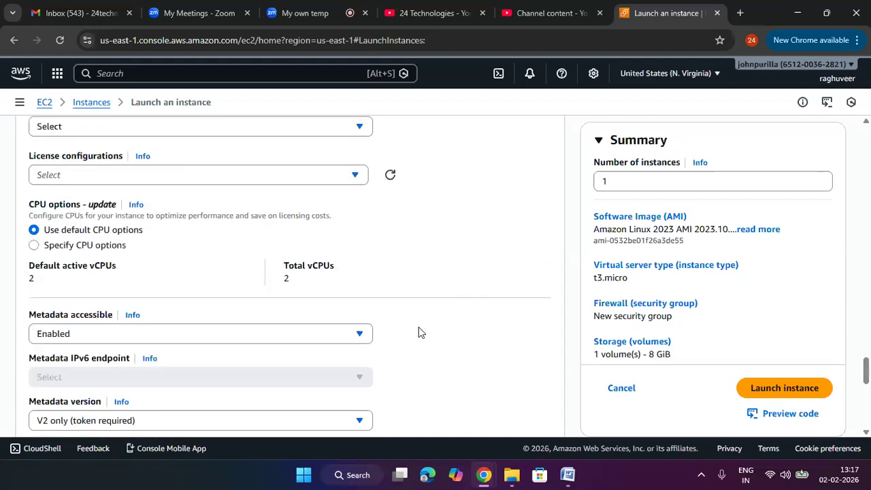
scroll(418, 332, up, 12)
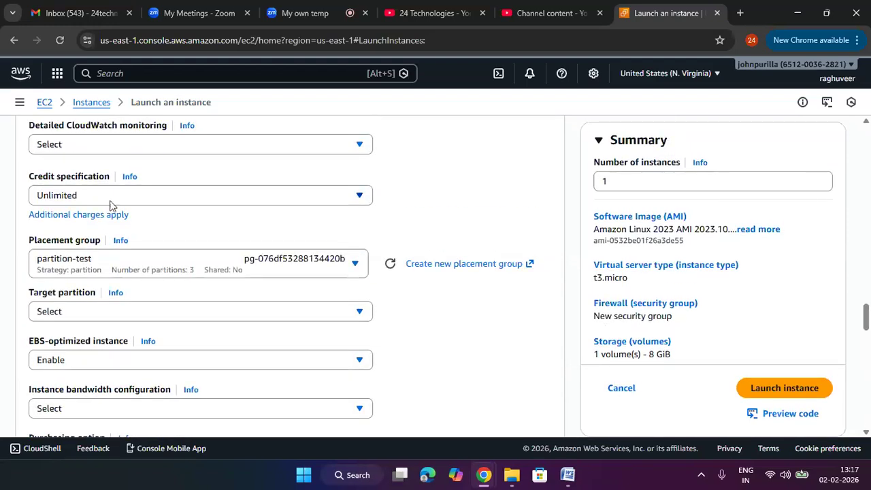
click(761, 390)
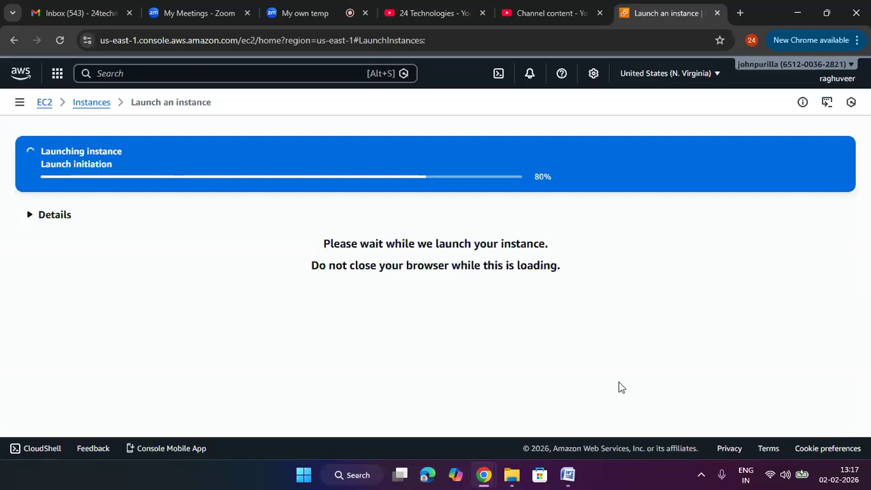
- Open the Instances list and refresh it to check the state of mytestec2
click(91, 103)
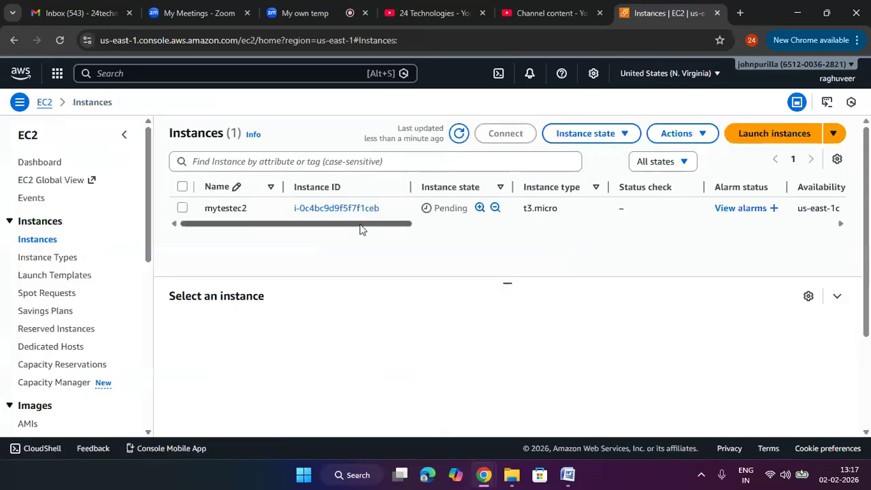
drag(359, 229, 408, 228)
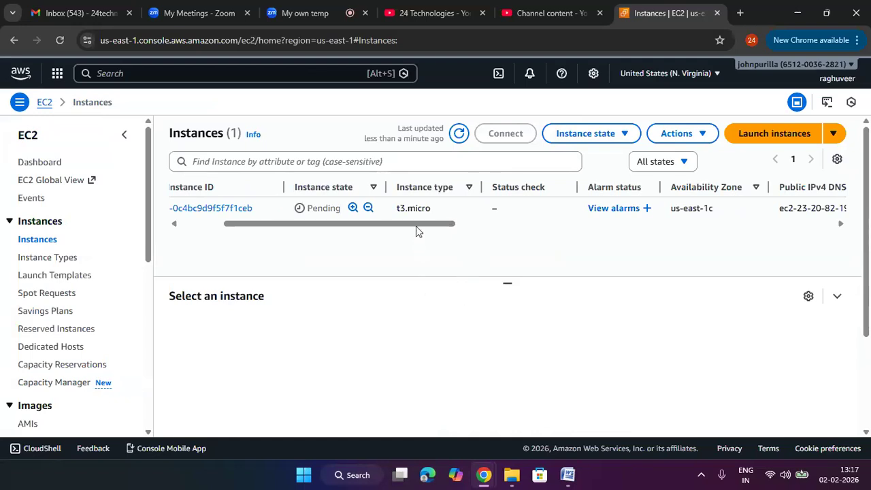
click(458, 134)
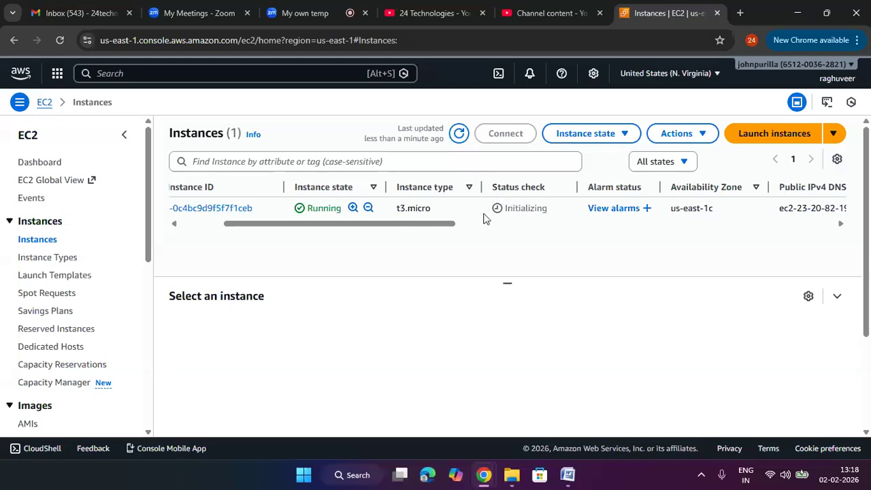
drag(374, 224, 252, 225)
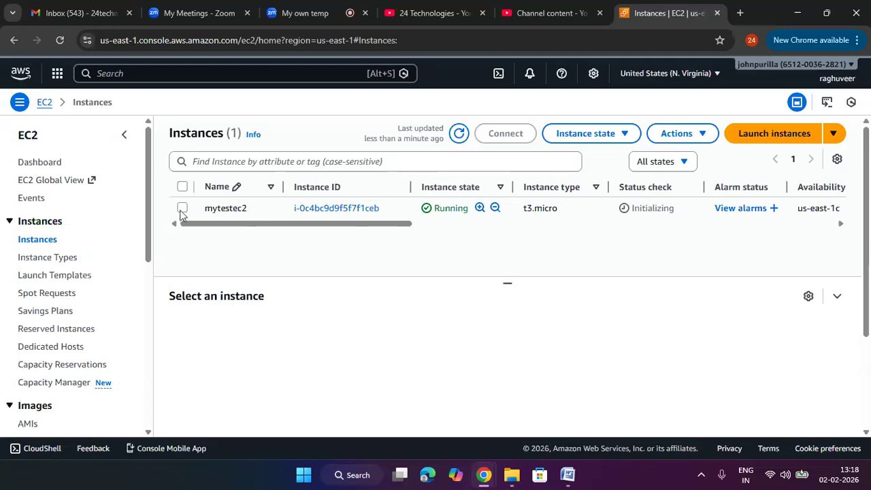
- Terminate the mytestec2 instance with Skip OS shutdown enabled
click(286, 213)
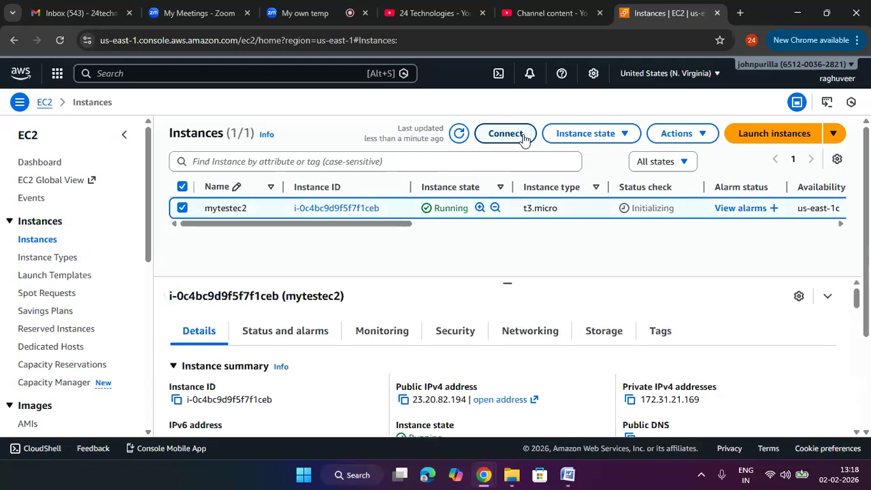
click(584, 135)
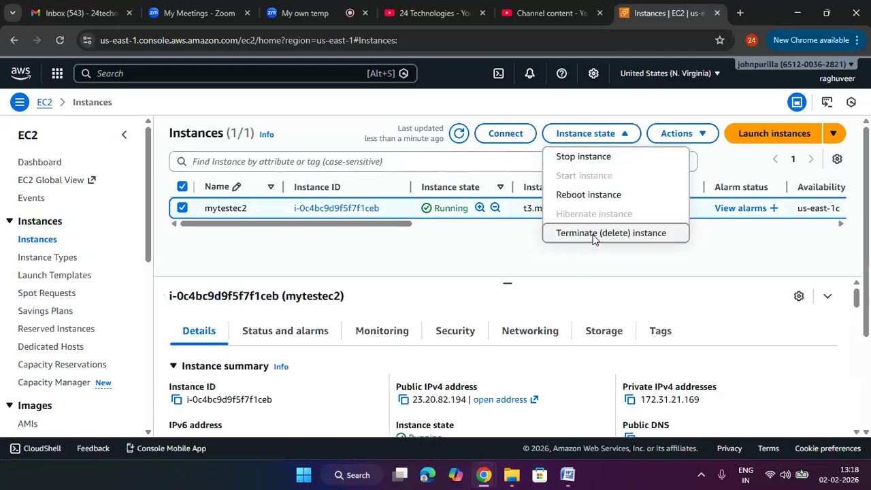
click(594, 238)
click(338, 363)
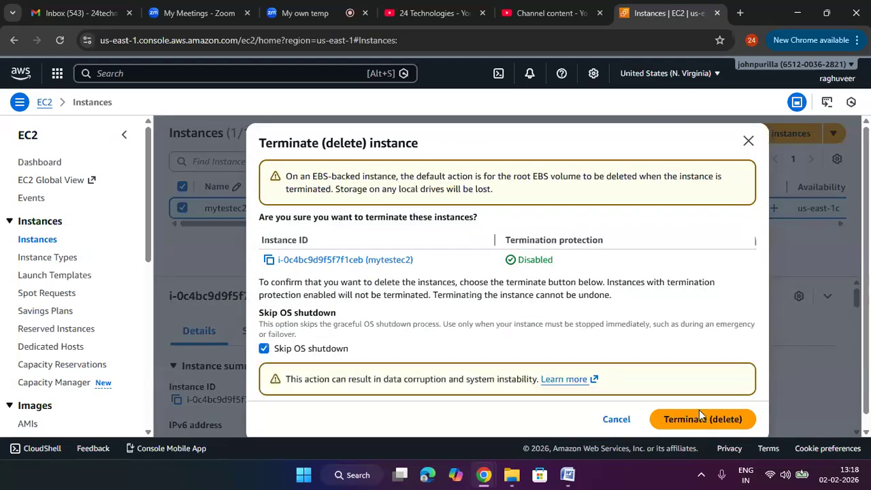
click(699, 410)
- Go to Placement Groups and delete the cluter-test group, confirming with the word delete
scroll(68, 344, down, 5)
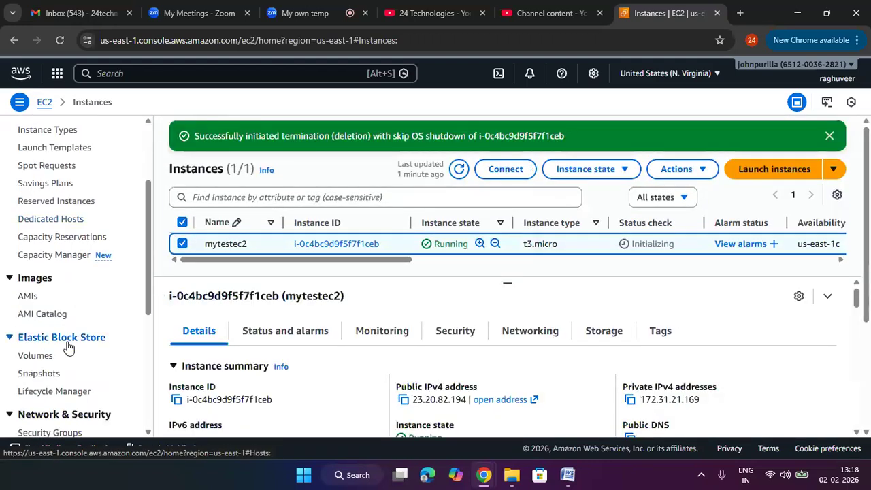
click(43, 277)
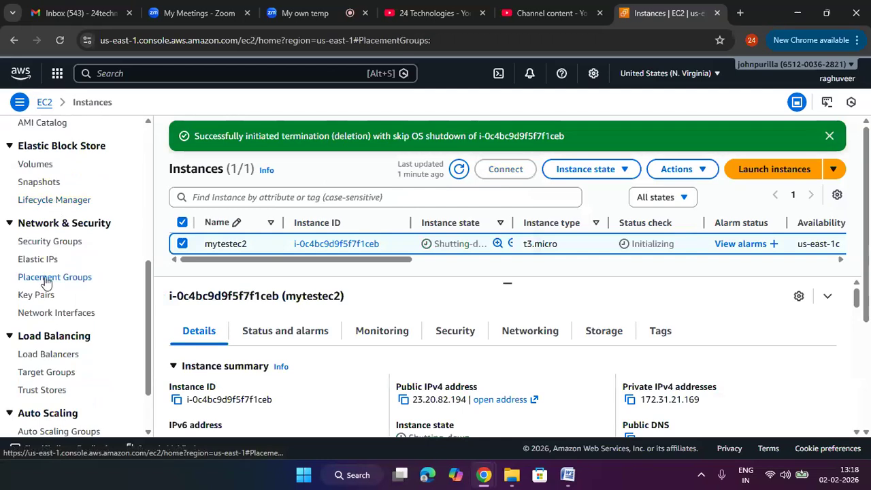
click(182, 205)
click(680, 134)
click(685, 175)
click(557, 286)
text(delete)
key(Return)
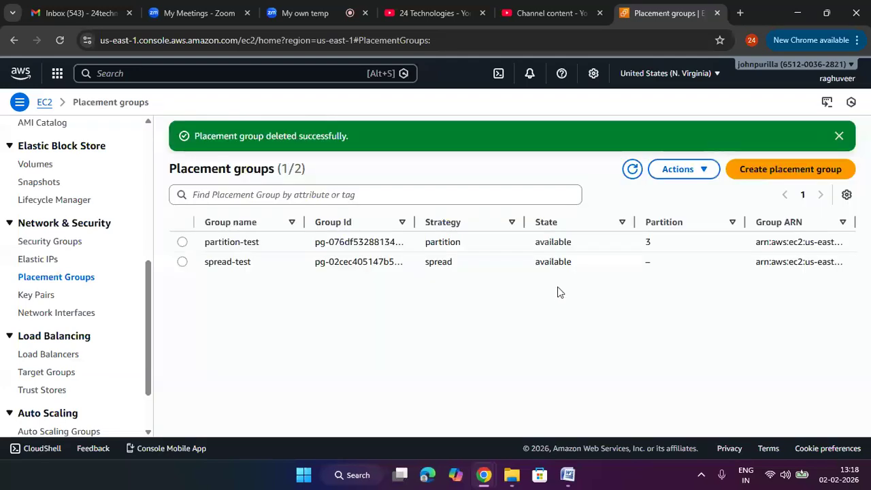
- Try to delete the partition-test placement group and refresh the list of groups
click(359, 261)
click(370, 239)
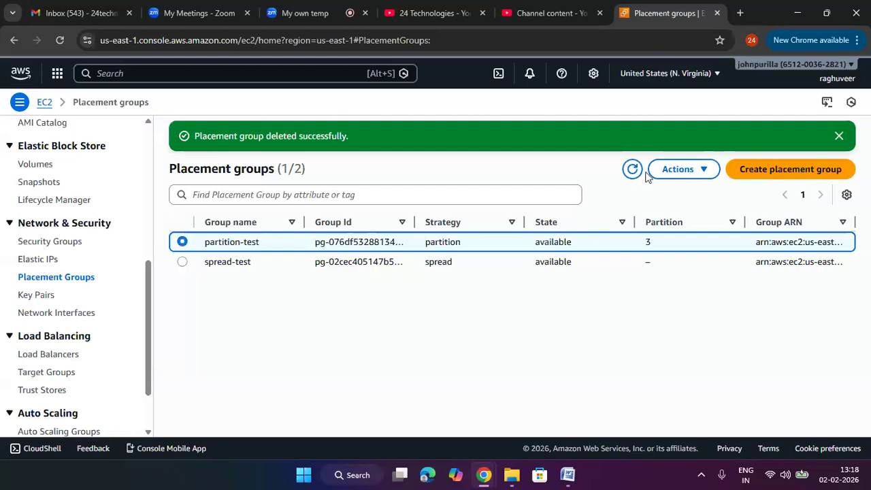
click(679, 169)
click(683, 212)
text(d)
key(BackSpace)
text(lete)
key(Return)
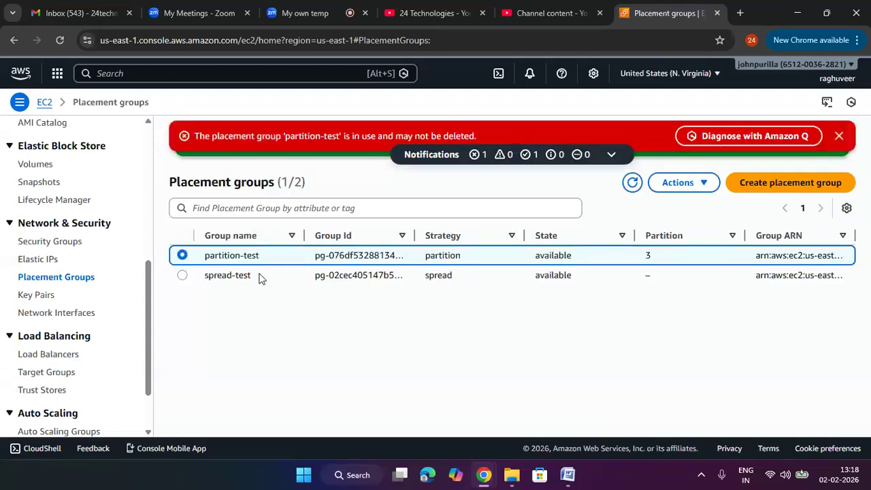
click(632, 183)
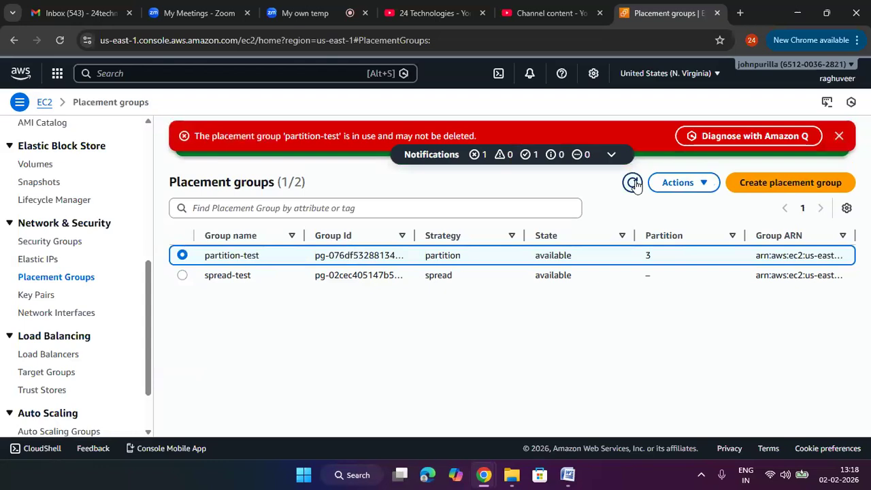
click(633, 183)
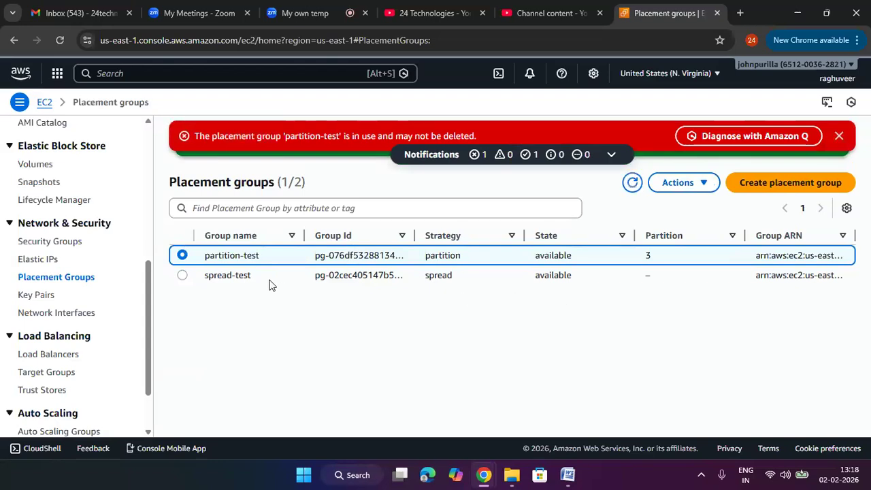
- Delete the spread-test placement group, confirming with the word delete, and refresh the list
click(264, 282)
click(660, 183)
click(675, 225)
click(528, 281)
text(del)
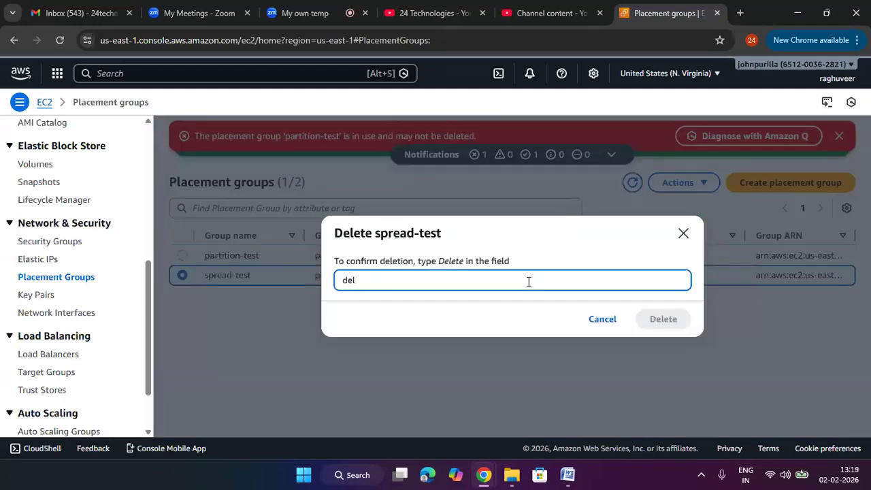
text(terete)
key(Return)
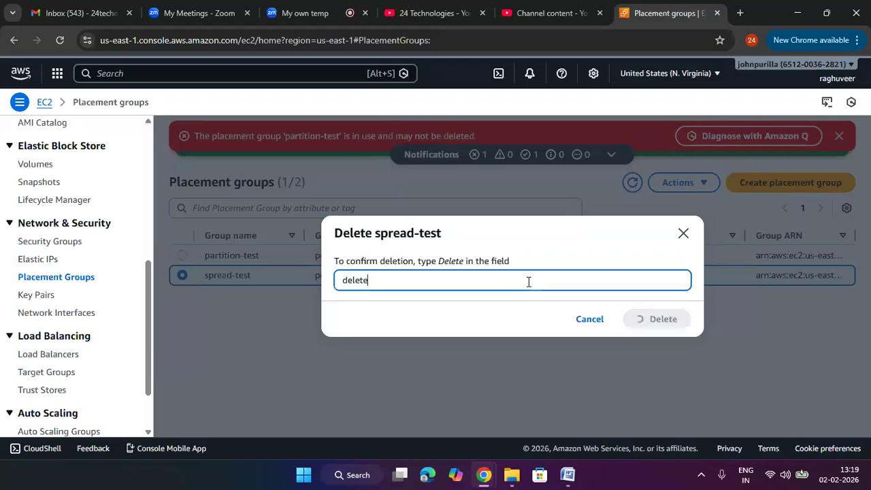
click(632, 182)
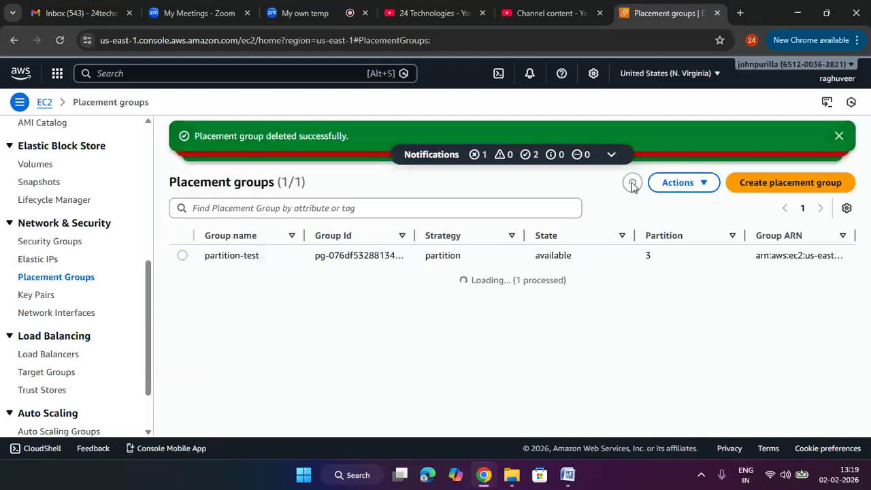
- Delete the partition-test placement group, confirming with the word delete, and refresh the list
click(182, 258)
click(666, 184)
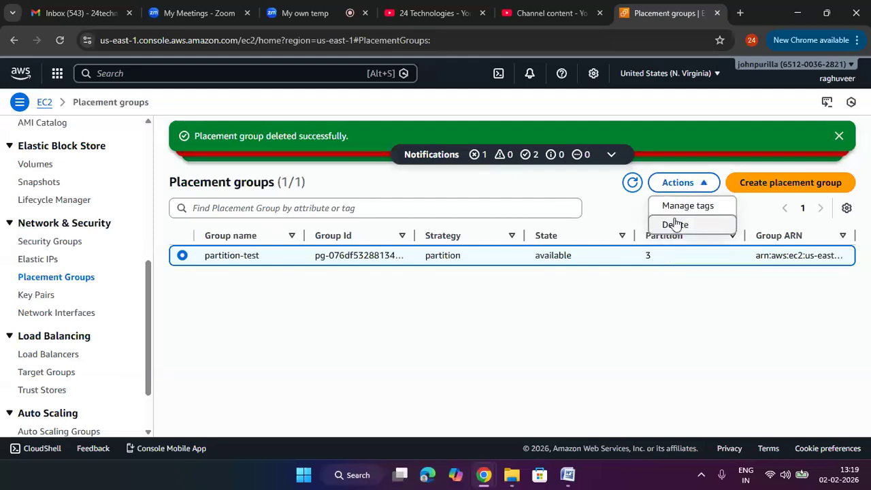
click(675, 225)
click(508, 283)
text(de)
text(lere)
key(BackSpace)
key(BackSpace)
text(te)
key(Return)
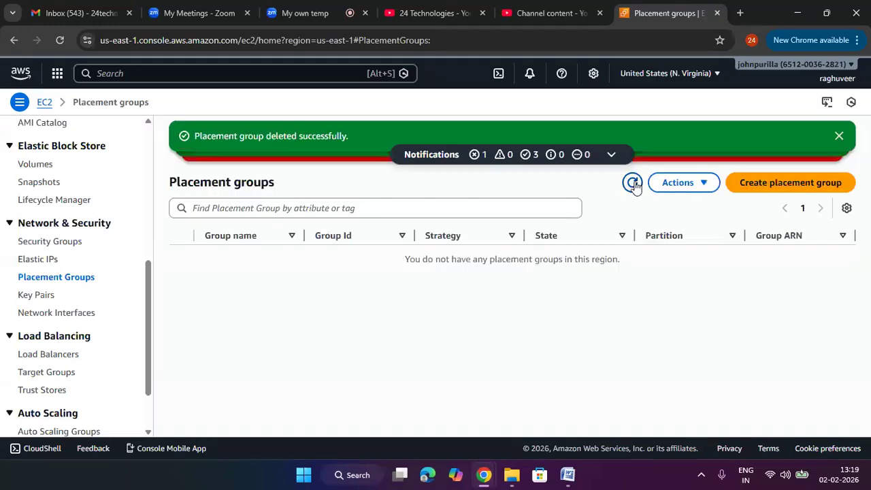
click(632, 183)
- Return to the Instances page to check the state of mytestec2
scroll(43, 195, up, 5)
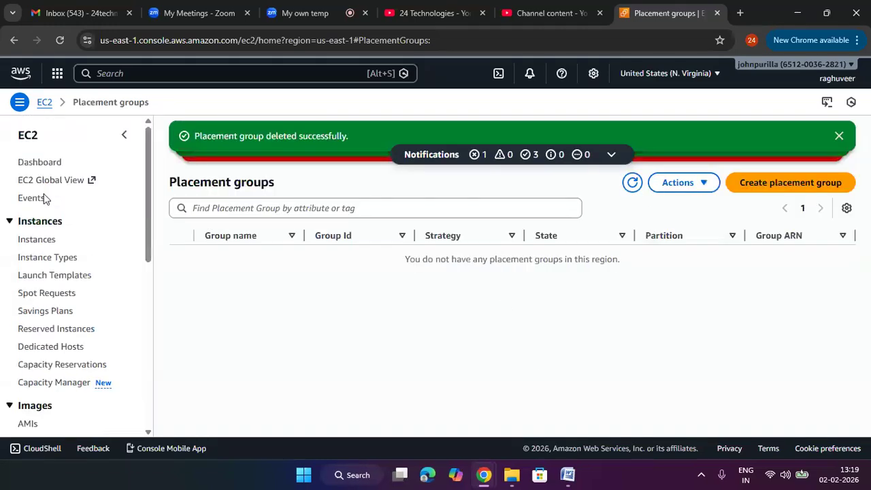
click(36, 237)
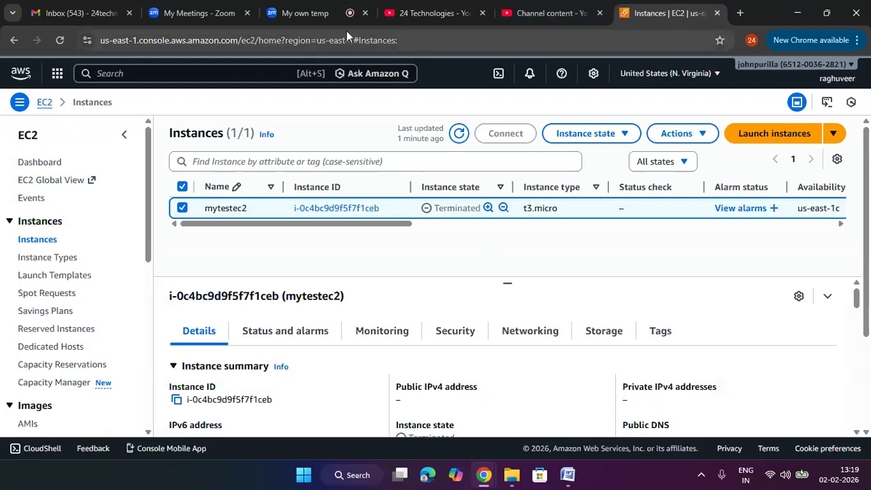
click(334, 16)
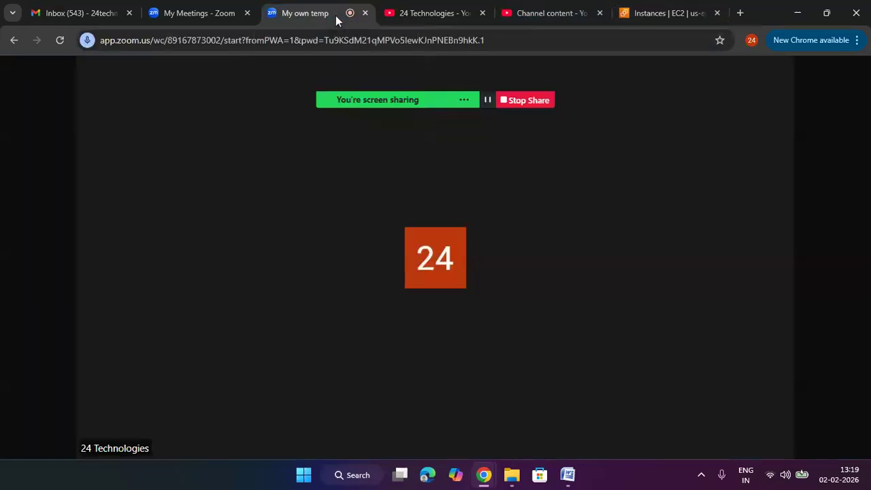